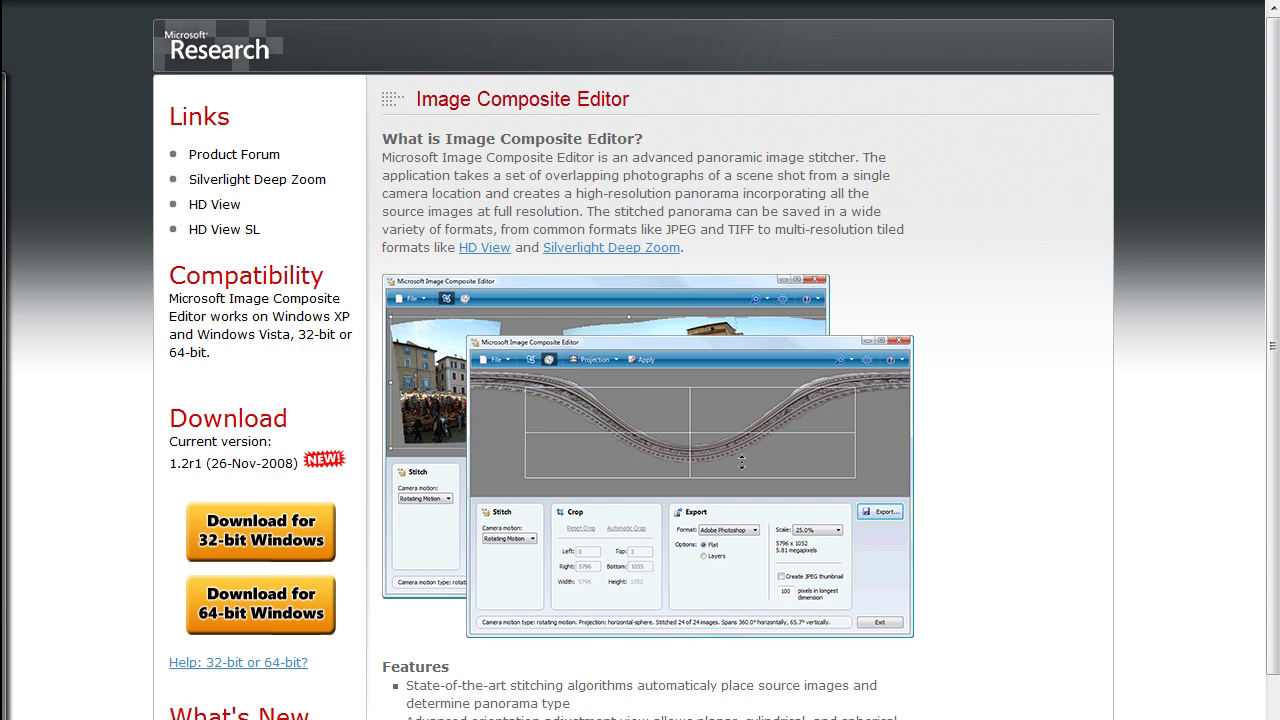
Step: Bring up the empty Image Composite Editor, then the Master Bedroom photo folder
{"action": "key", "text": "alt+Tab"}
{"action": "key", "text": "alt+Tab"}
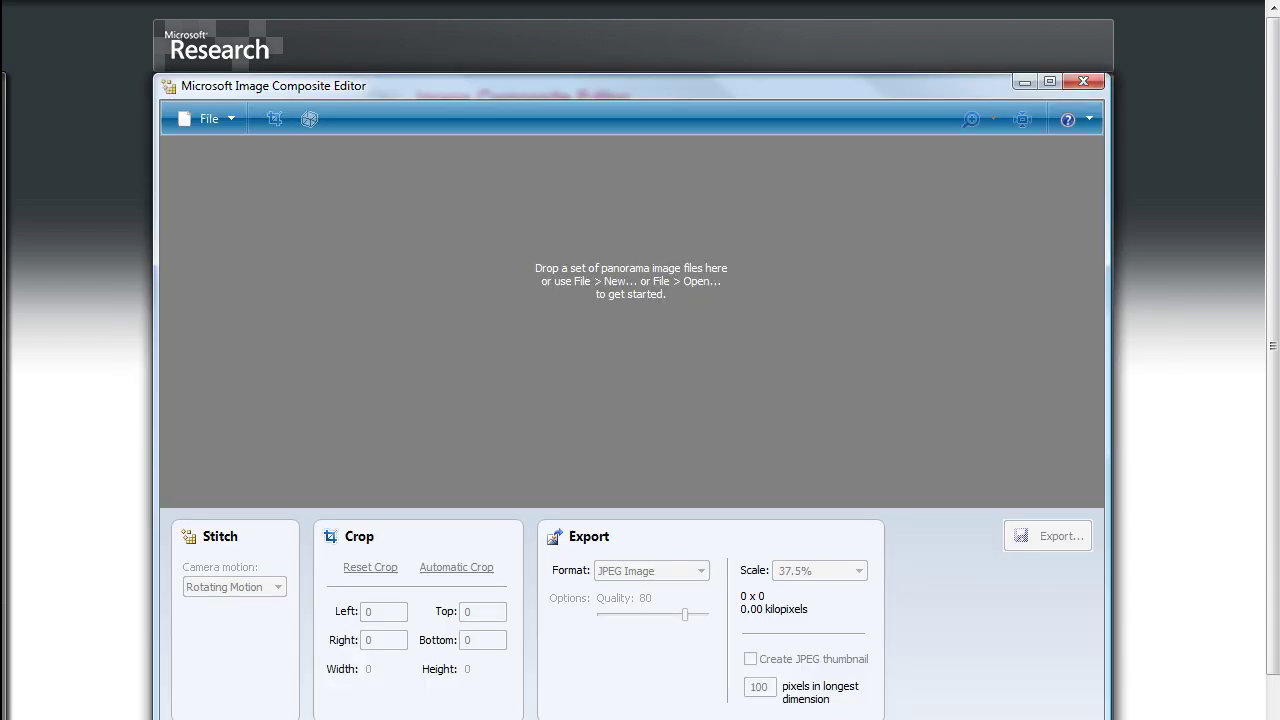
{"action": "key", "text": "alt+Tab"}
{"action": "key", "text": "alt+Tab"}
{"action": "key", "text": "alt+Tab"}
{"action": "key", "text": "alt+Tab"}
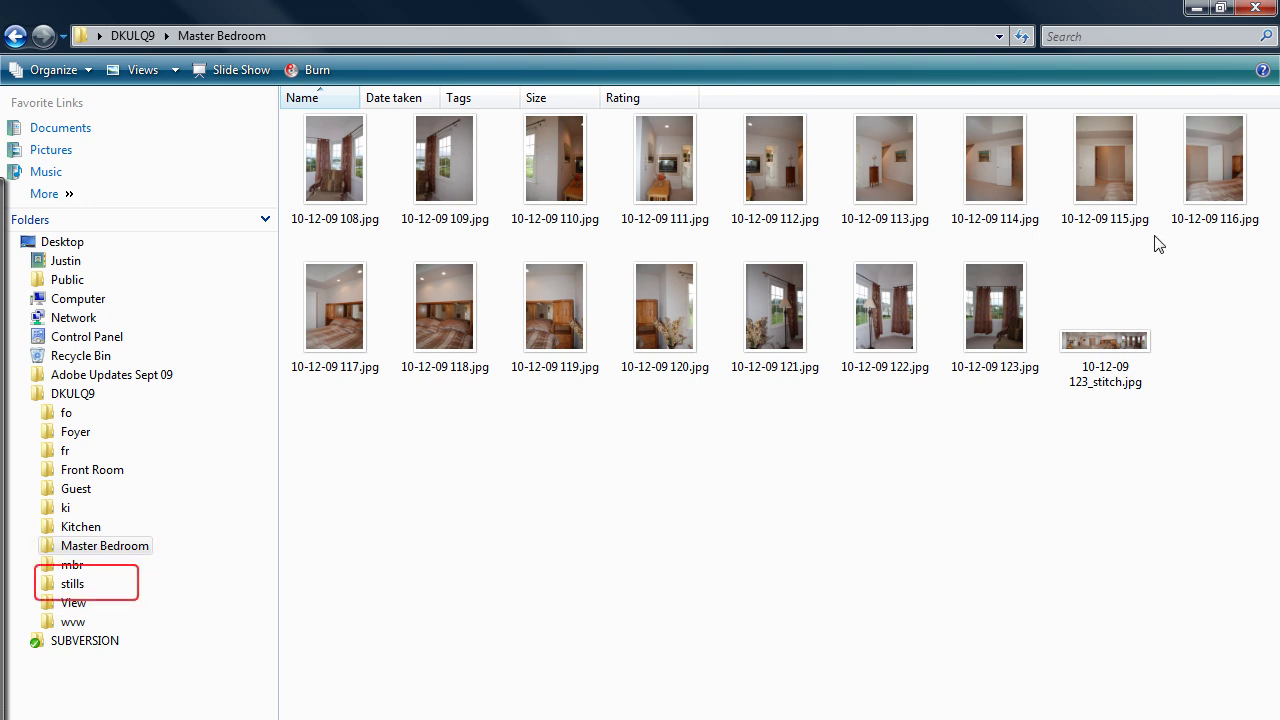
Step: Select all 16 Master Bedroom photos and send them to Image Composite Editor with Stitch Images
{"action": "left_click", "coordinate": [70, 584]}
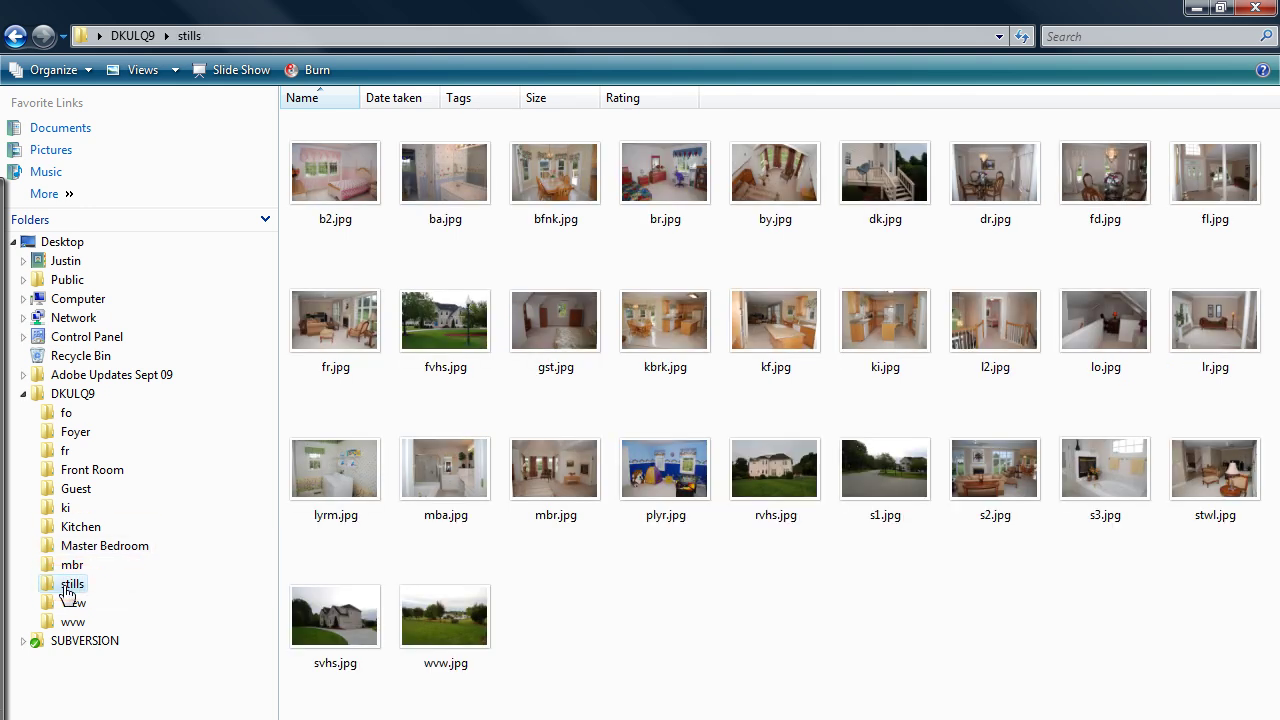
{"action": "left_click", "coordinate": [66, 550]}
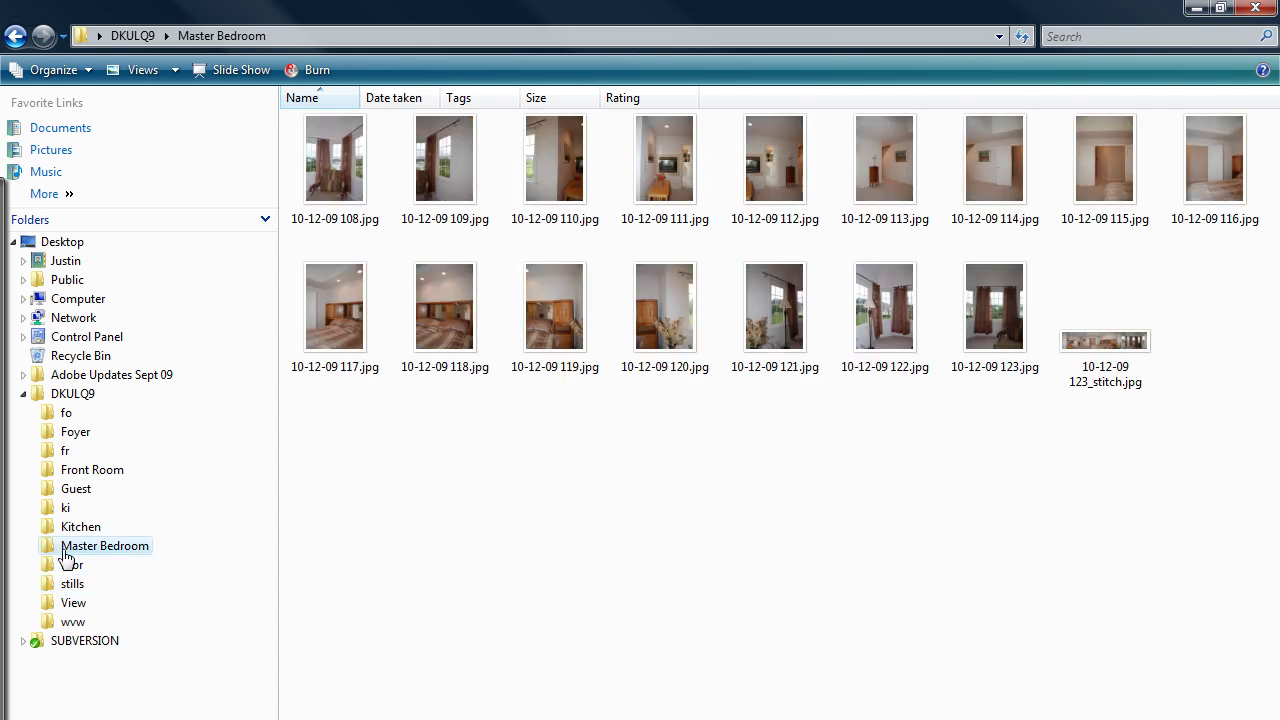
{"action": "key", "text": "ctrl+a"}
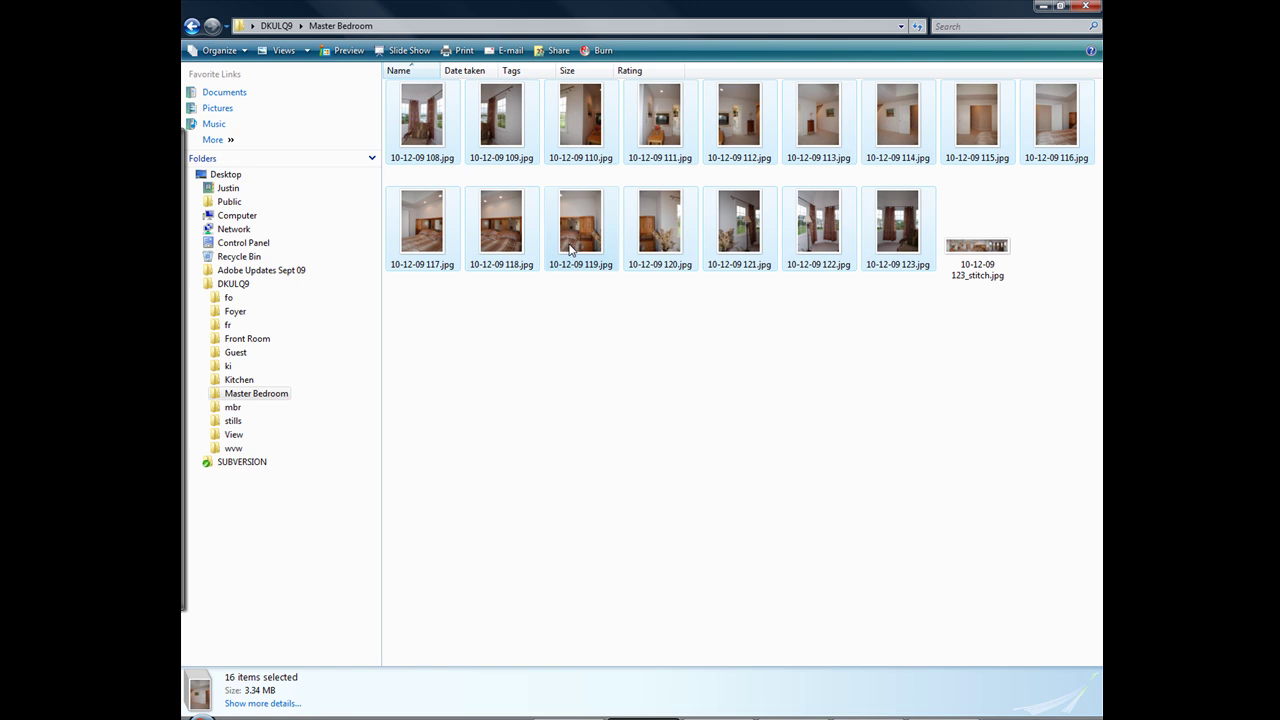
{"action": "mouse_move", "coordinate": [571, 249]}
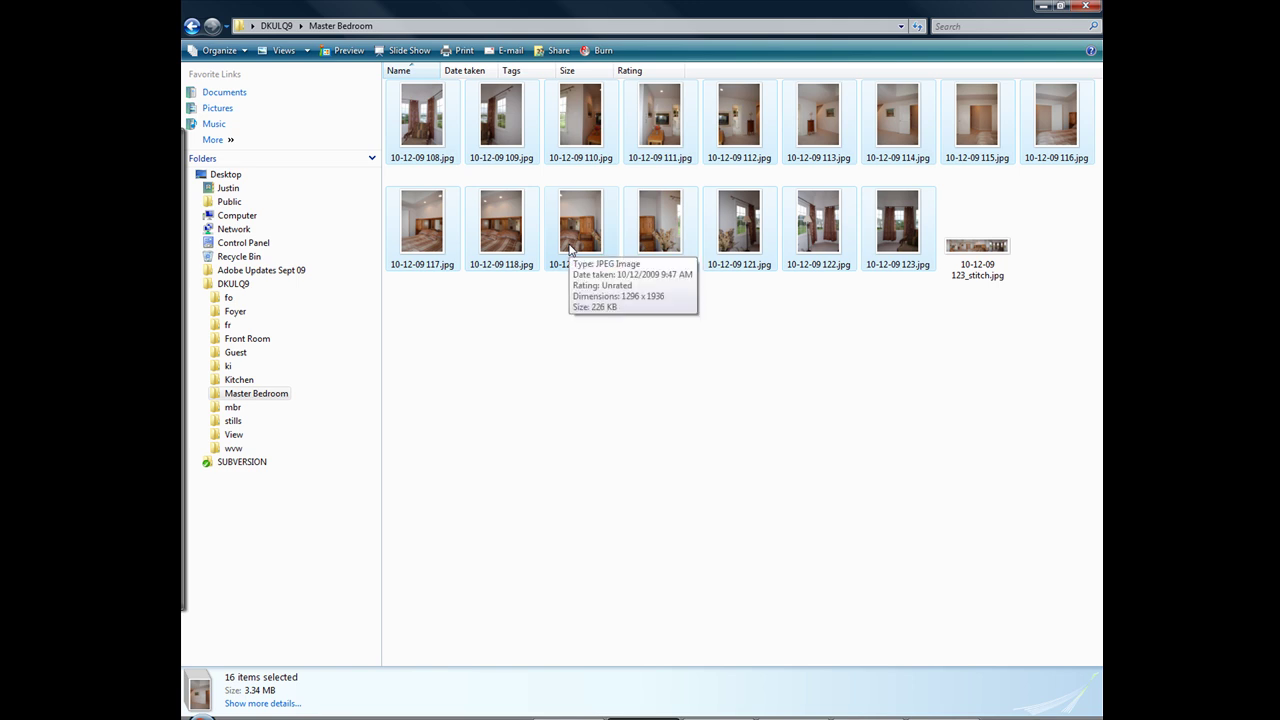
{"action": "right_click", "coordinate": [571, 249]}
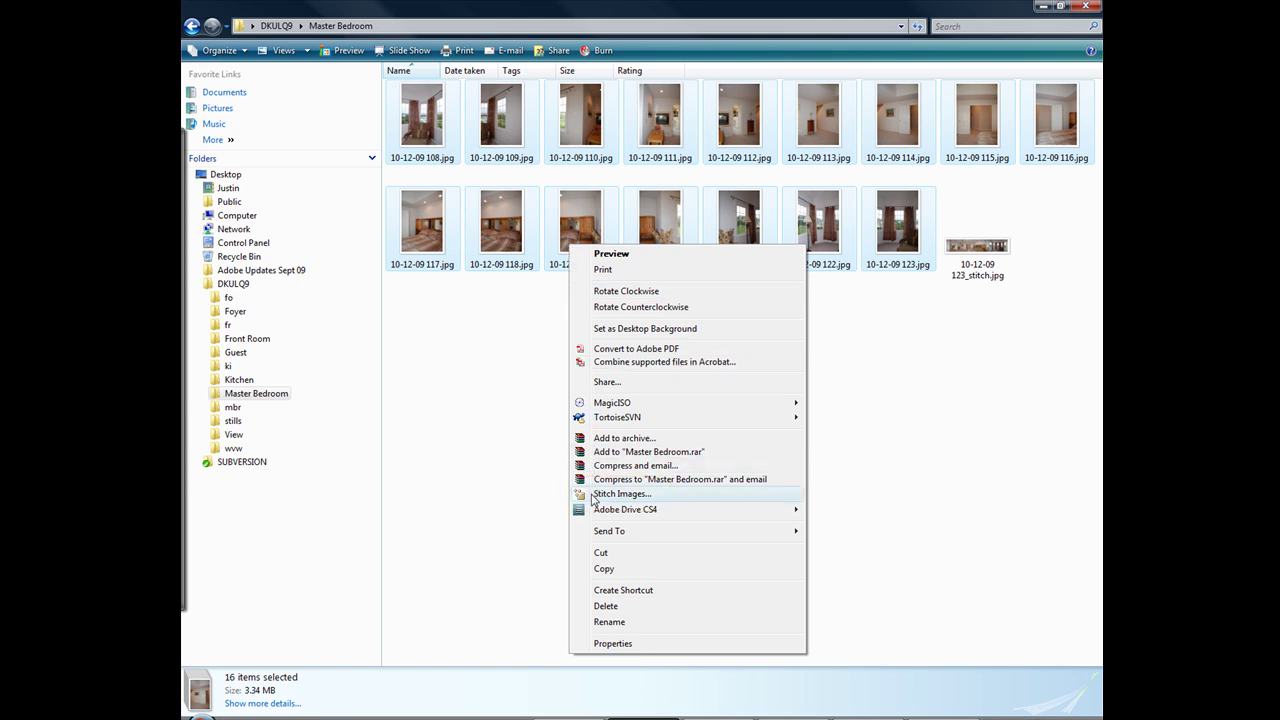
{"action": "left_click", "coordinate": [593, 495]}
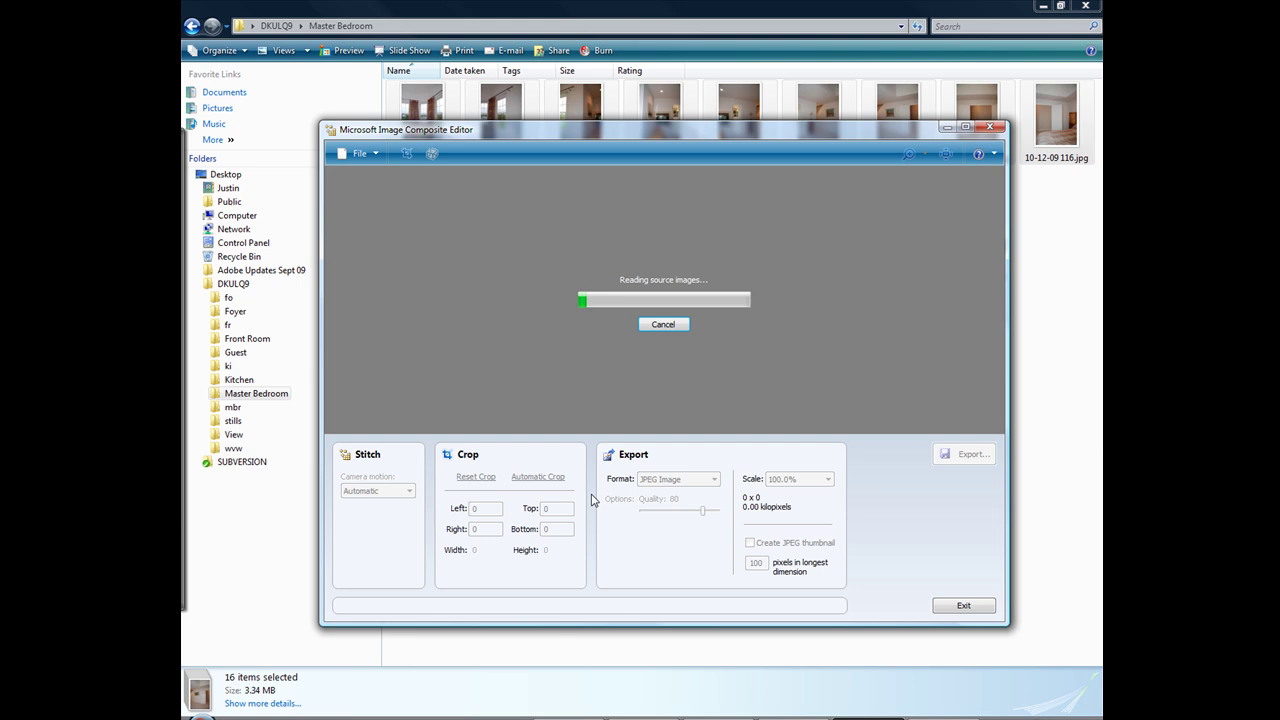
Step: Select Front Room photos 045.jpg through 060.jpg and stitch them into a panorama
{"action": "left_click", "coordinate": [252, 338]}
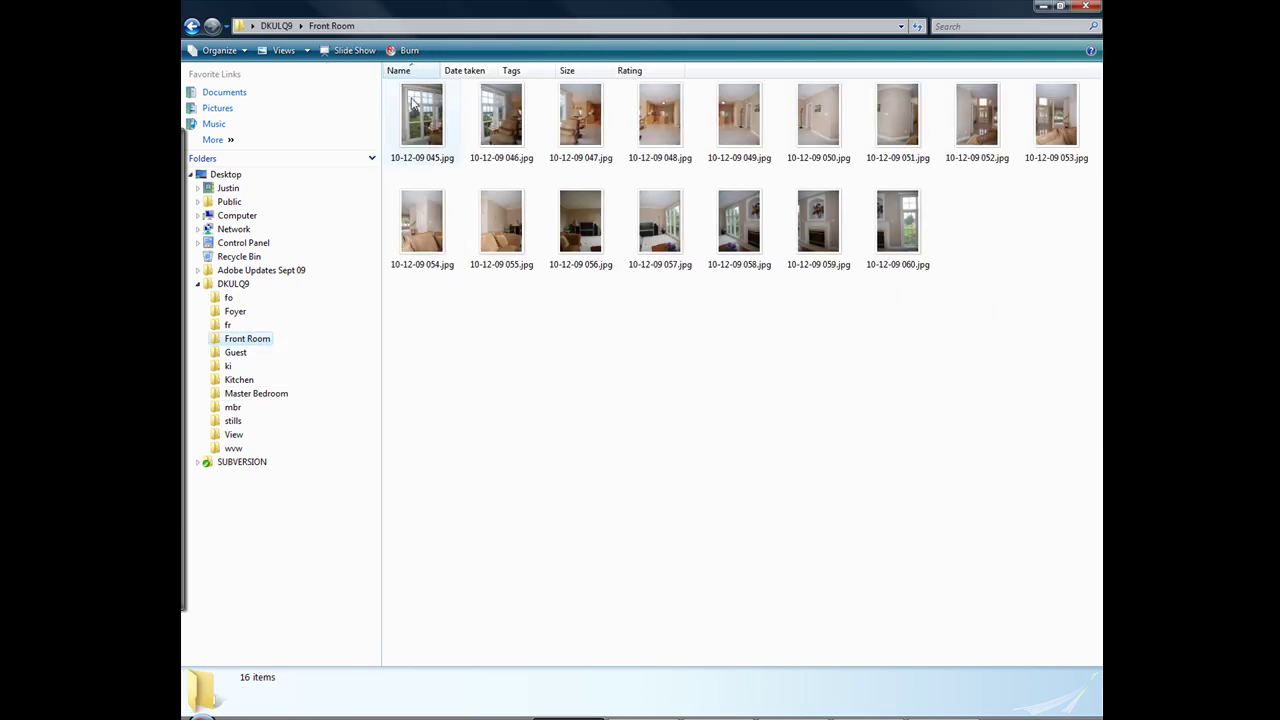
{"action": "left_click", "coordinate": [411, 100]}
{"action": "left_click", "coordinate": [891, 243], "text": "shift"}
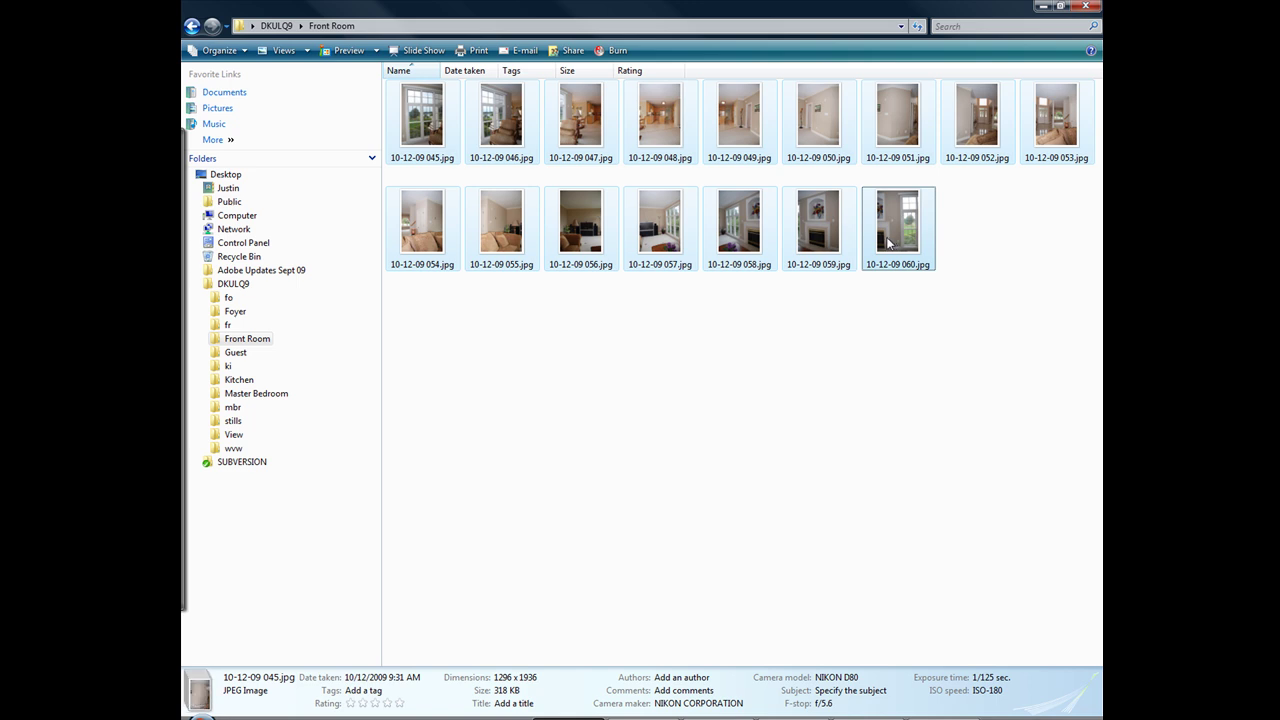
{"action": "right_click", "coordinate": [645, 133]}
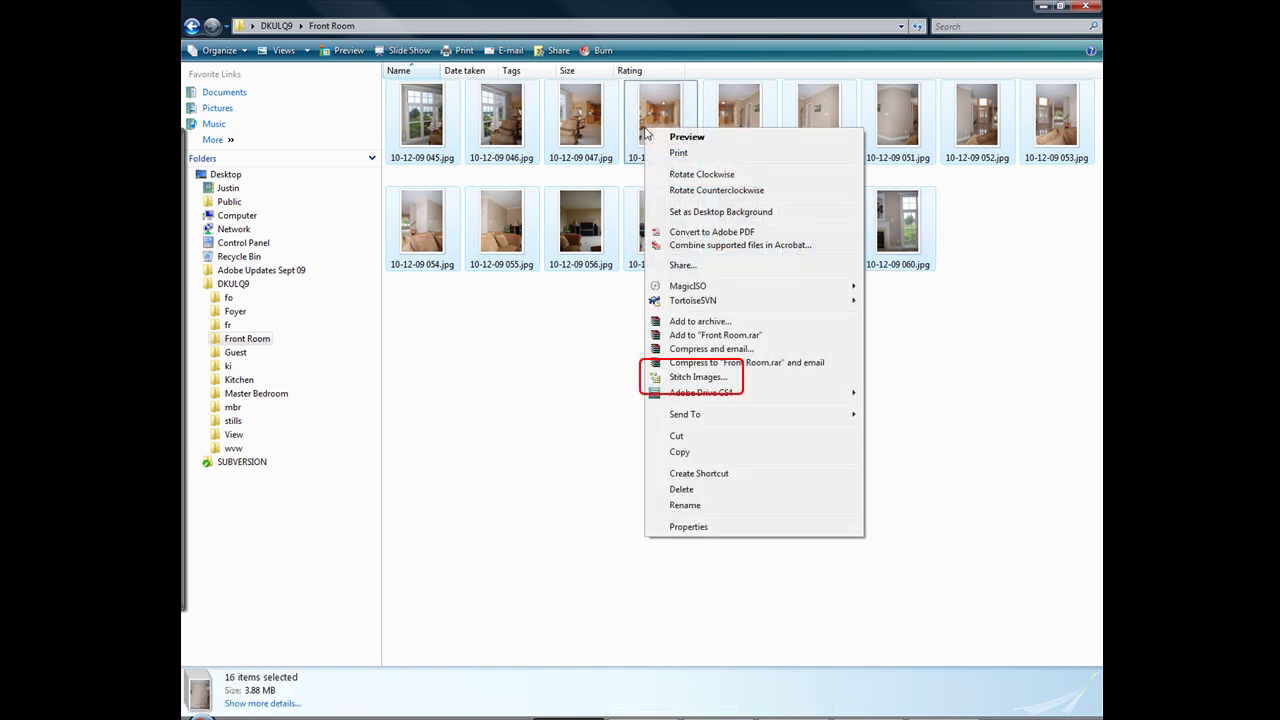
{"action": "left_click", "coordinate": [666, 380]}
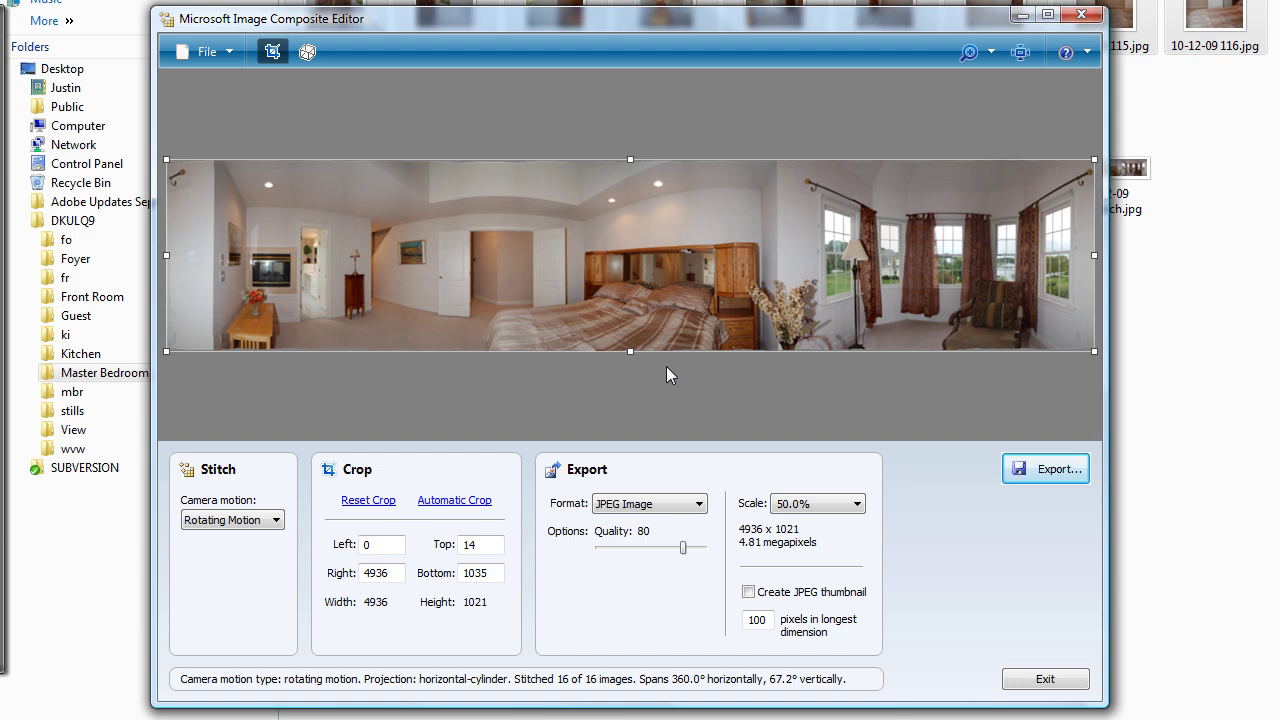
{"action": "left_click", "coordinate": [975, 55]}
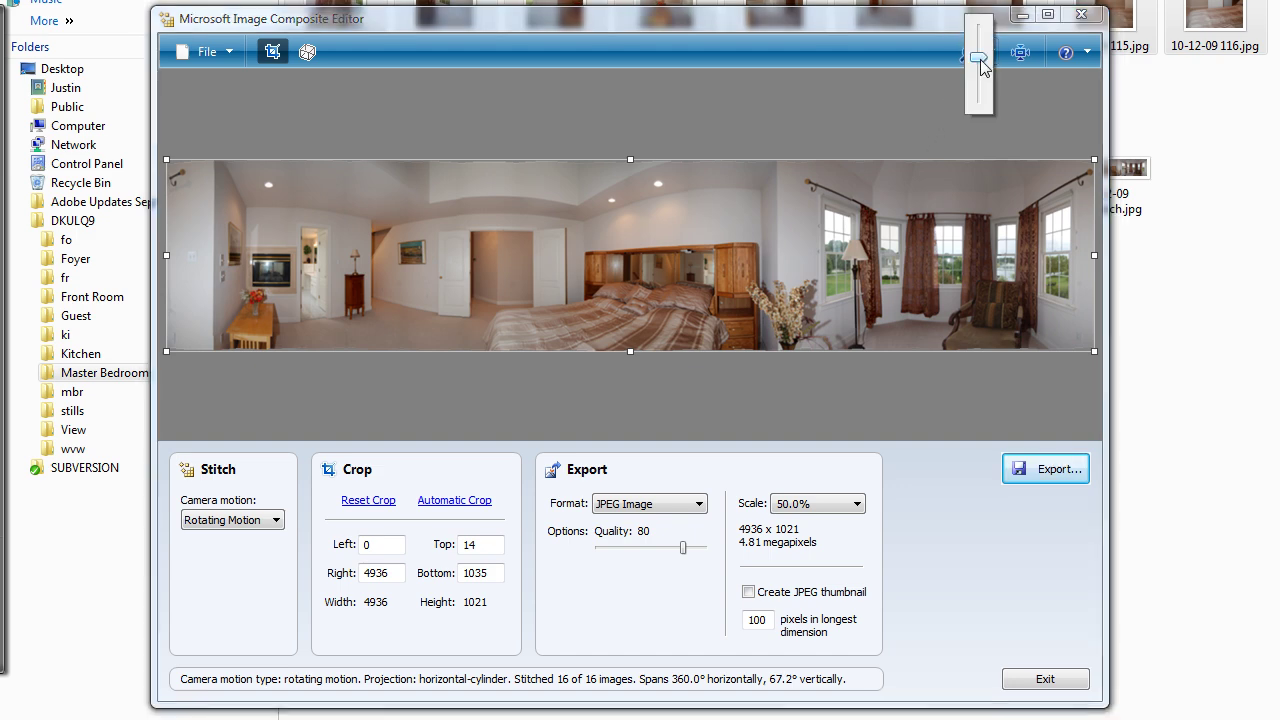
{"action": "mouse_move", "coordinate": [983, 68]}
{"action": "left_mouse_down"}
{"action": "mouse_move", "coordinate": [980, 43]}
{"action": "mouse_move", "coordinate": [983, 63]}
{"action": "left_mouse_up"}
{"action": "left_click_drag", "start_coordinate": [796, 287], "coordinate": [524, 302]}
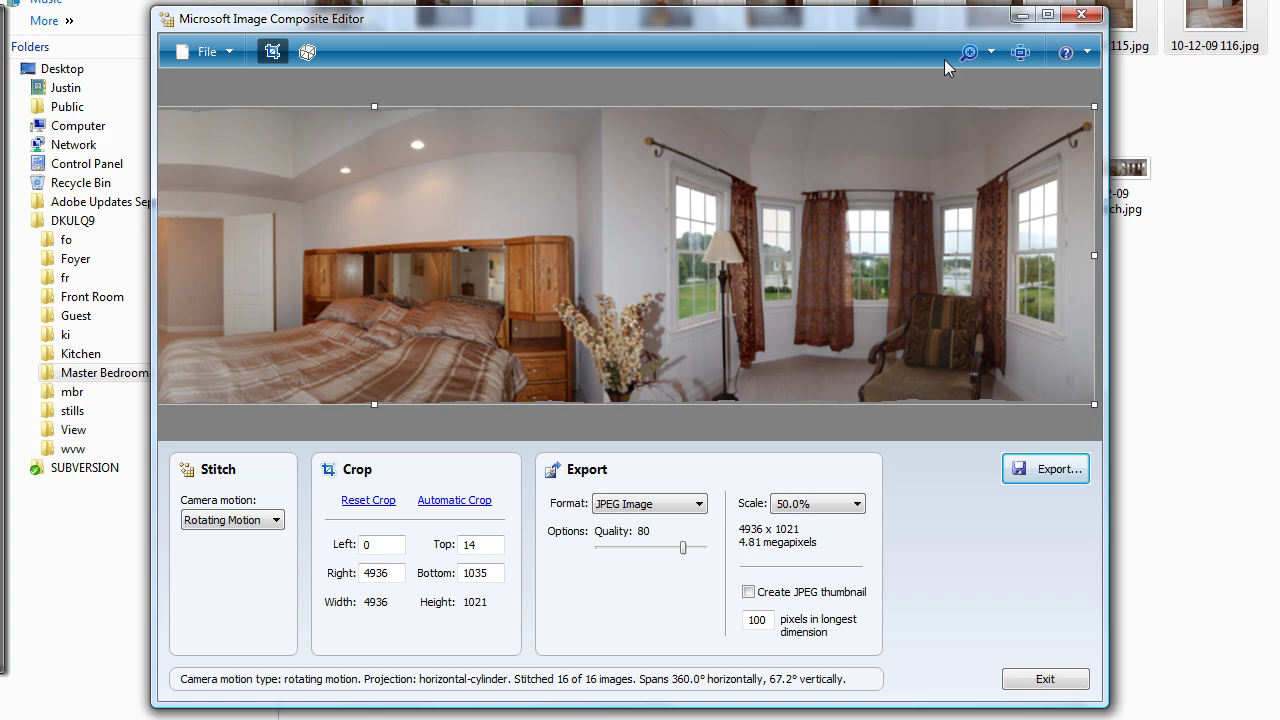
{"action": "left_click", "coordinate": [1020, 53]}
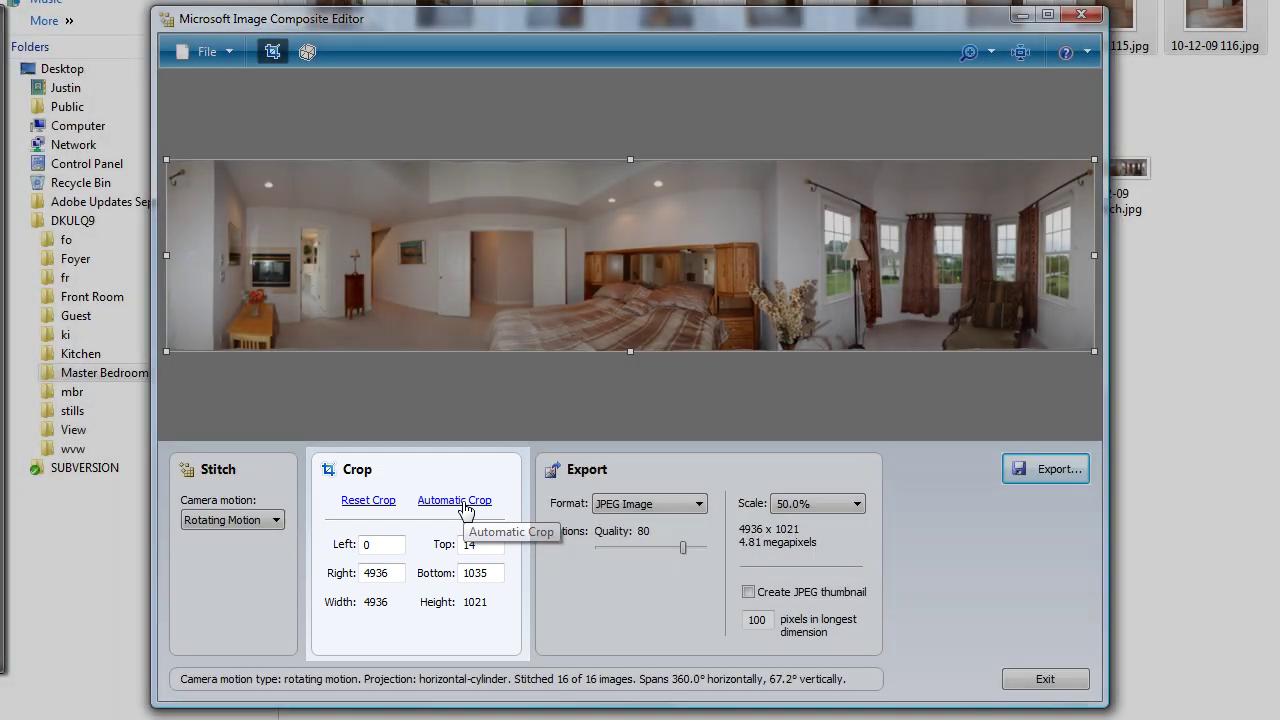
Step: Apply Automatic Crop to trim the panorama to 4936 x 976, then zoom in on the edges
{"action": "left_click", "coordinate": [465, 510]}
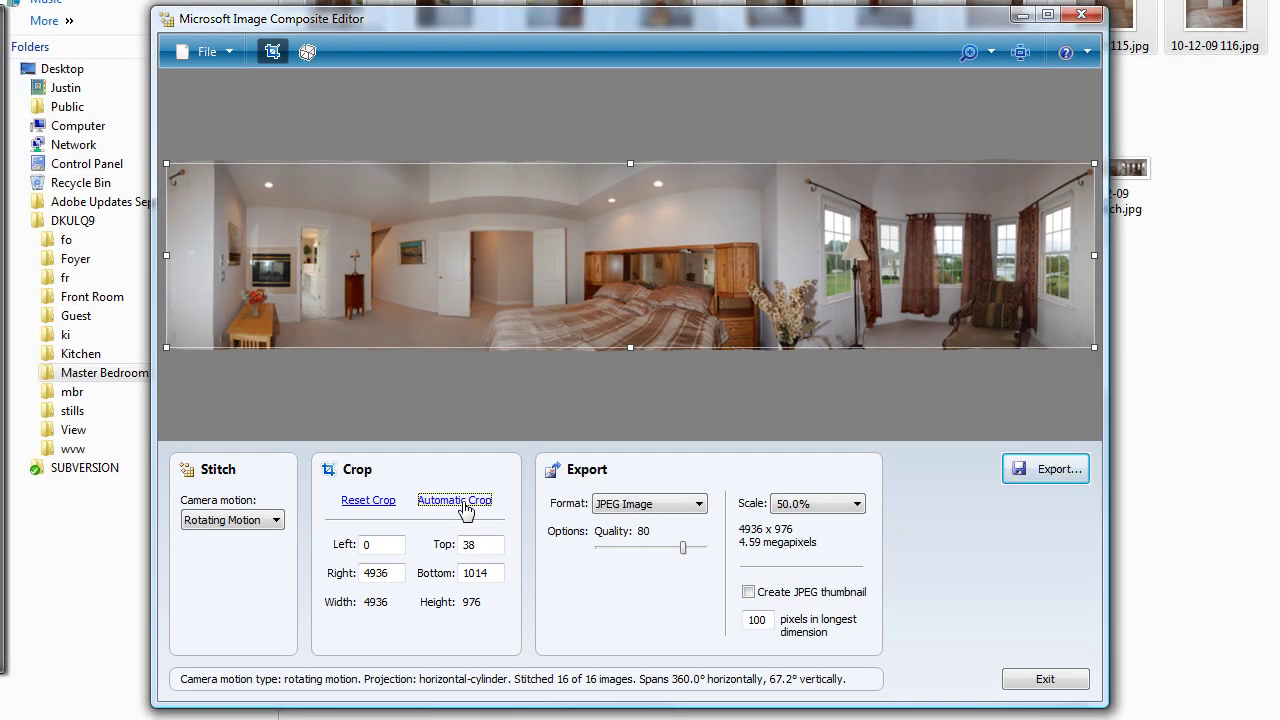
{"action": "left_click", "coordinate": [963, 52]}
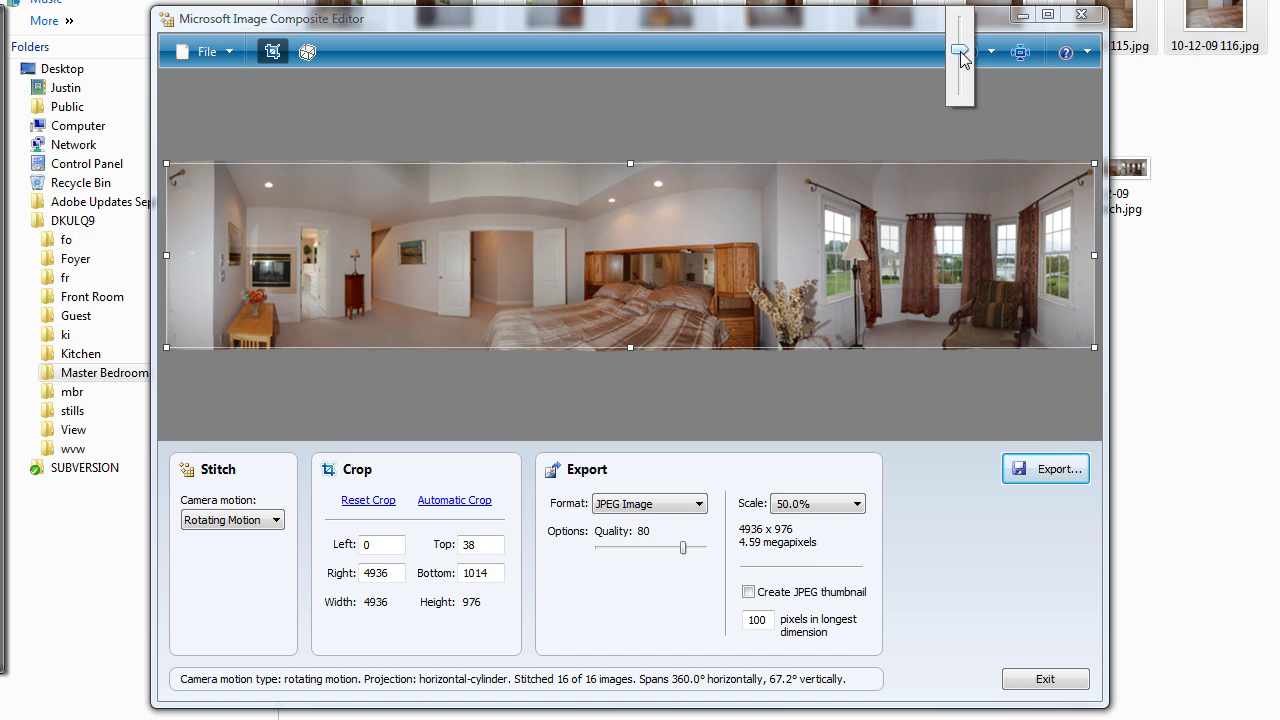
{"action": "left_click_drag", "start_coordinate": [960, 55], "coordinate": [960, 46]}
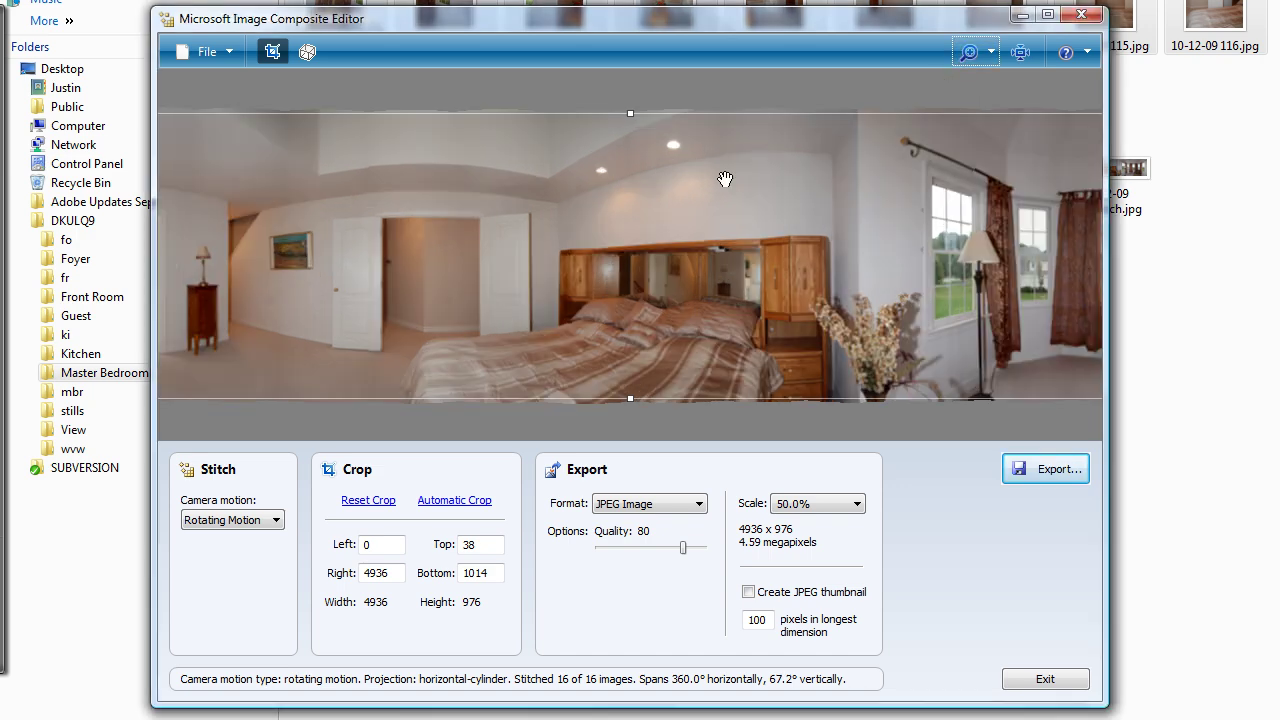
Step: Keep Rotating Motion, JPEG Image and 50.0% scale, and raise JPEG quality from 80 to 100
{"action": "left_click", "coordinate": [246, 527]}
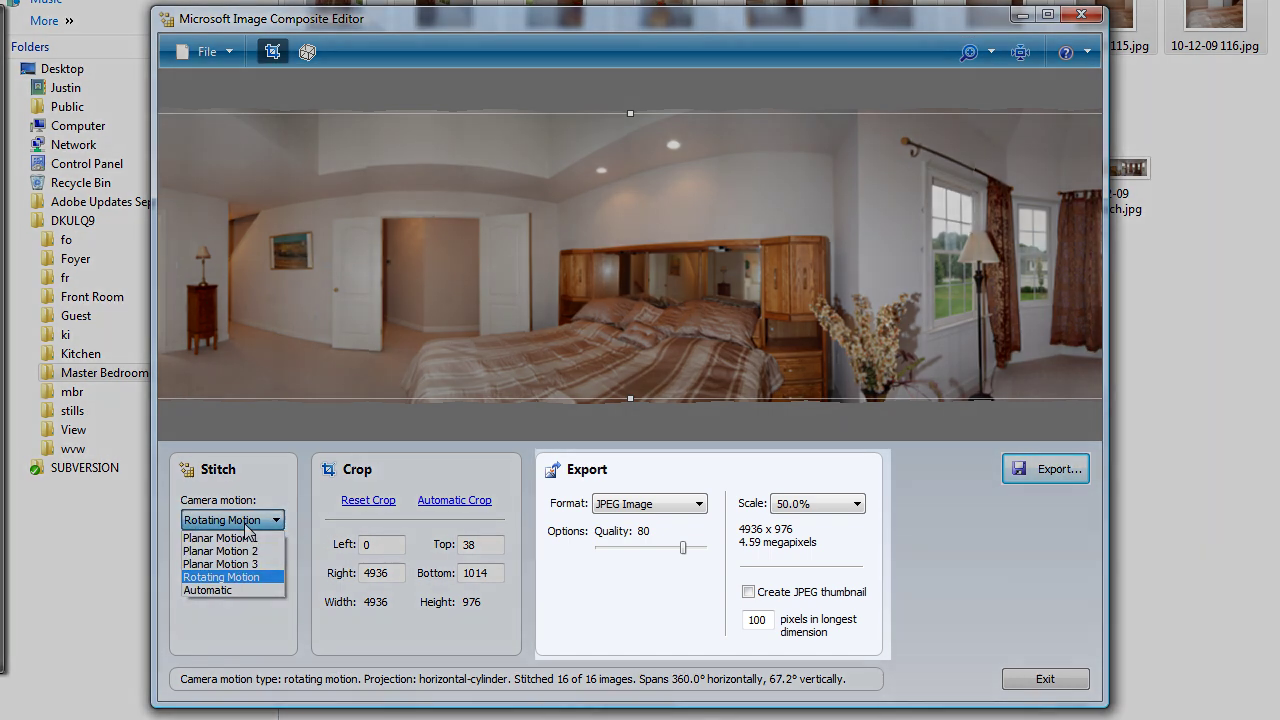
{"action": "left_click", "coordinate": [246, 524]}
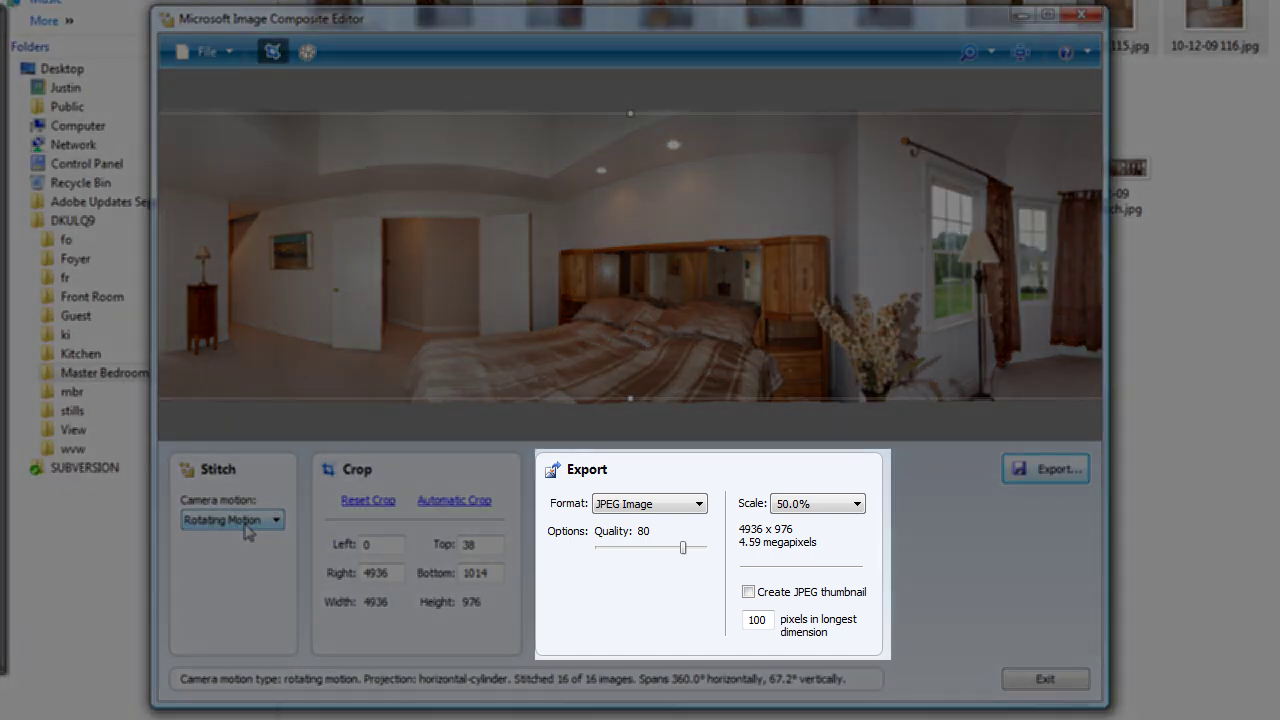
{"action": "left_click", "coordinate": [611, 506]}
{"action": "left_click", "coordinate": [611, 505]}
{"action": "left_click", "coordinate": [808, 505]}
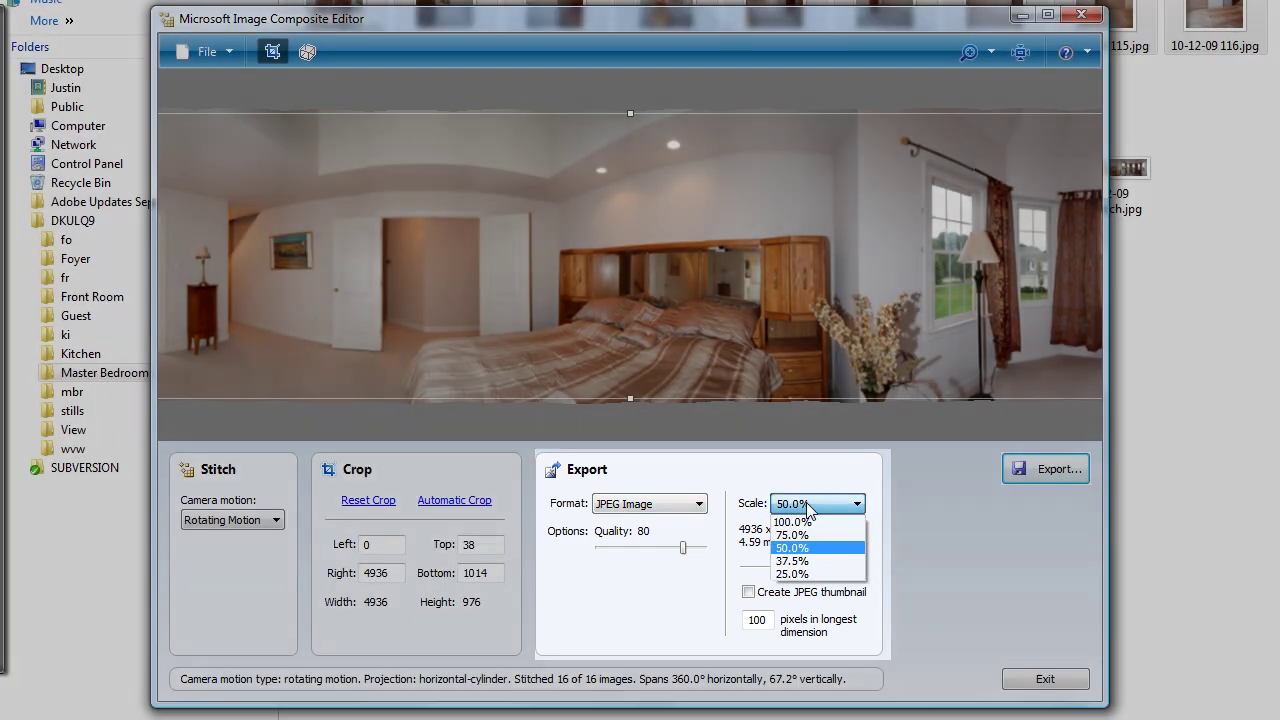
{"action": "left_click", "coordinate": [808, 505]}
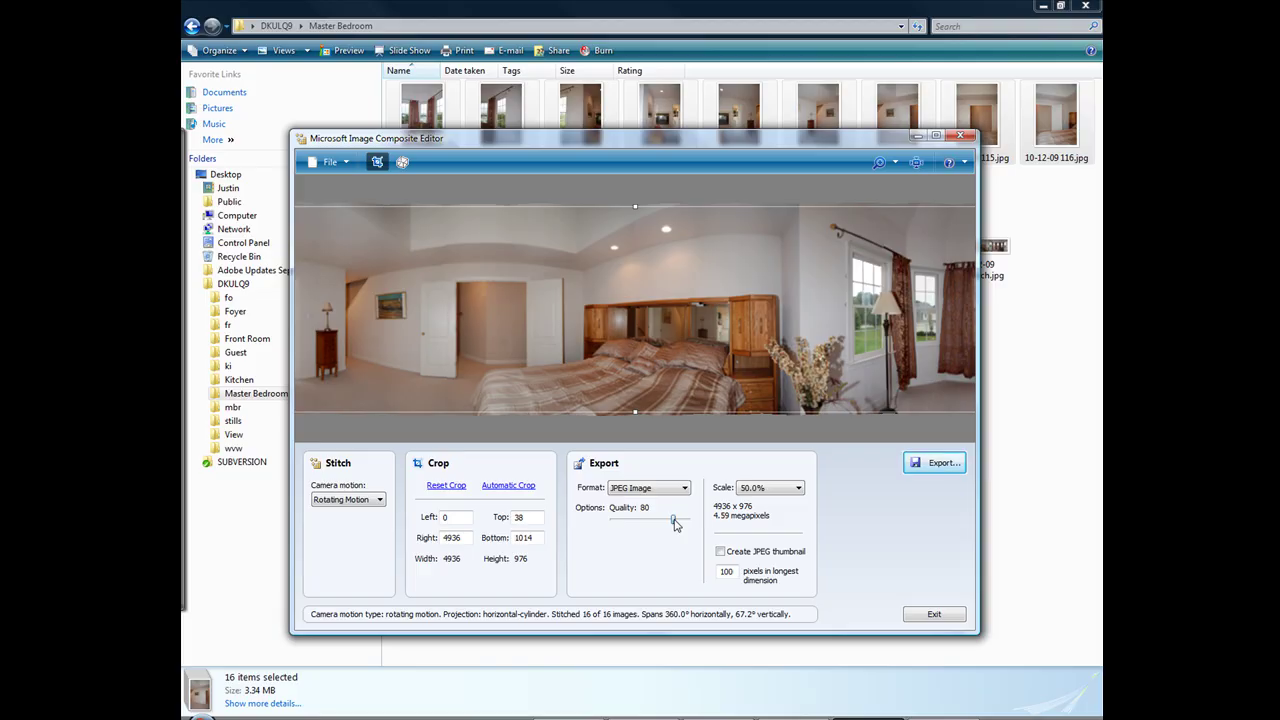
{"action": "left_click_drag", "start_coordinate": [675, 524], "coordinate": [690, 523]}
Step: Export the panorama as 10-12-09 123_stitch.jpg in the Master Bedroom folder, then return there
{"action": "left_click", "coordinate": [932, 462]}
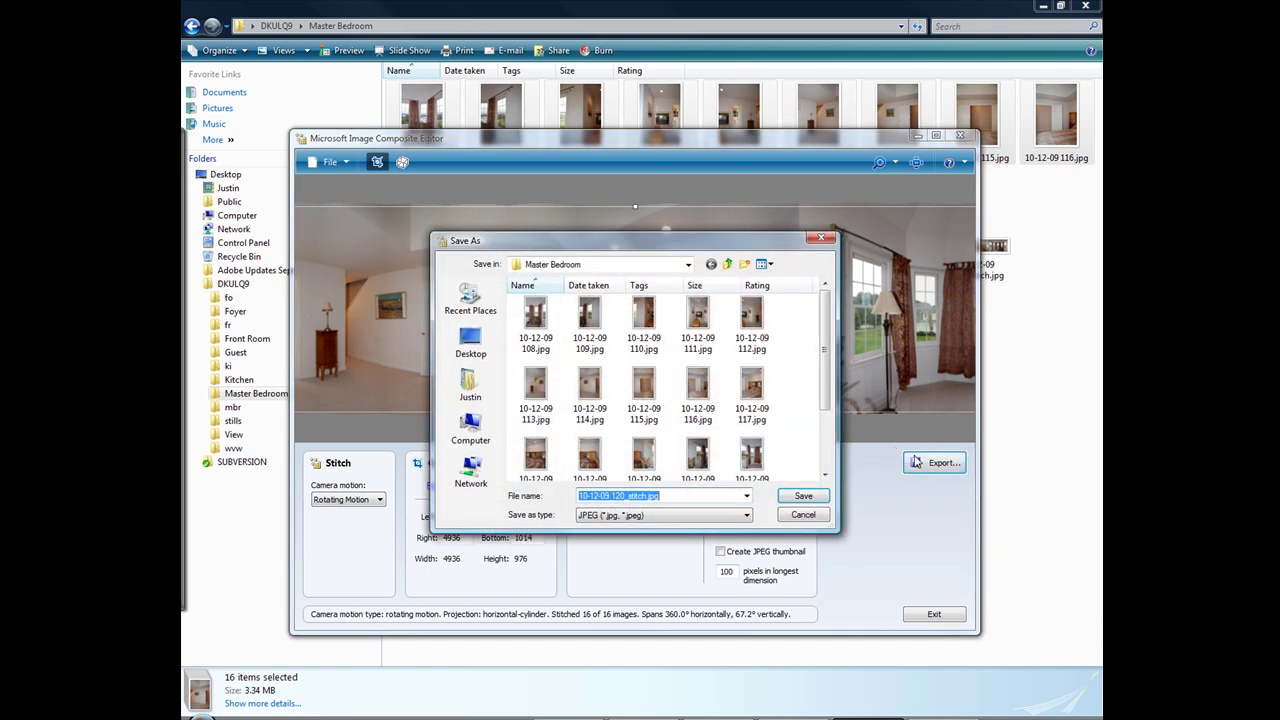
{"action": "left_click", "coordinate": [803, 496]}
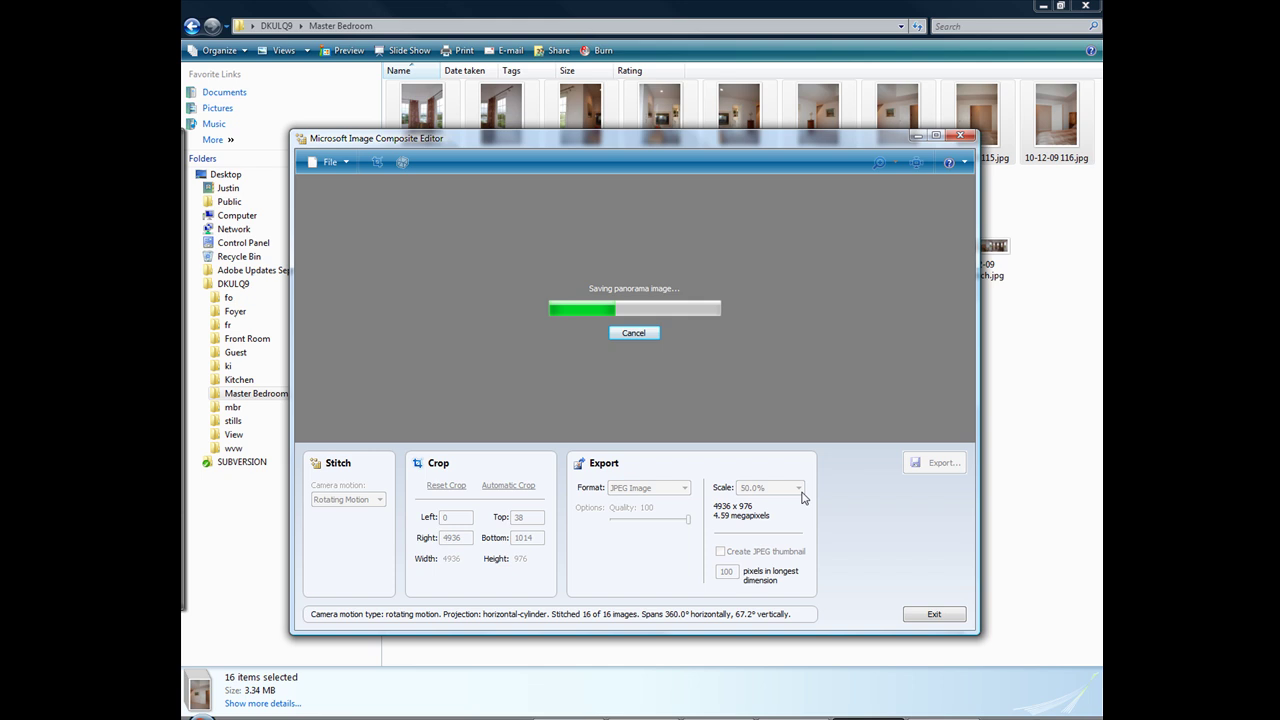
{"action": "key", "text": "alt+Tab"}
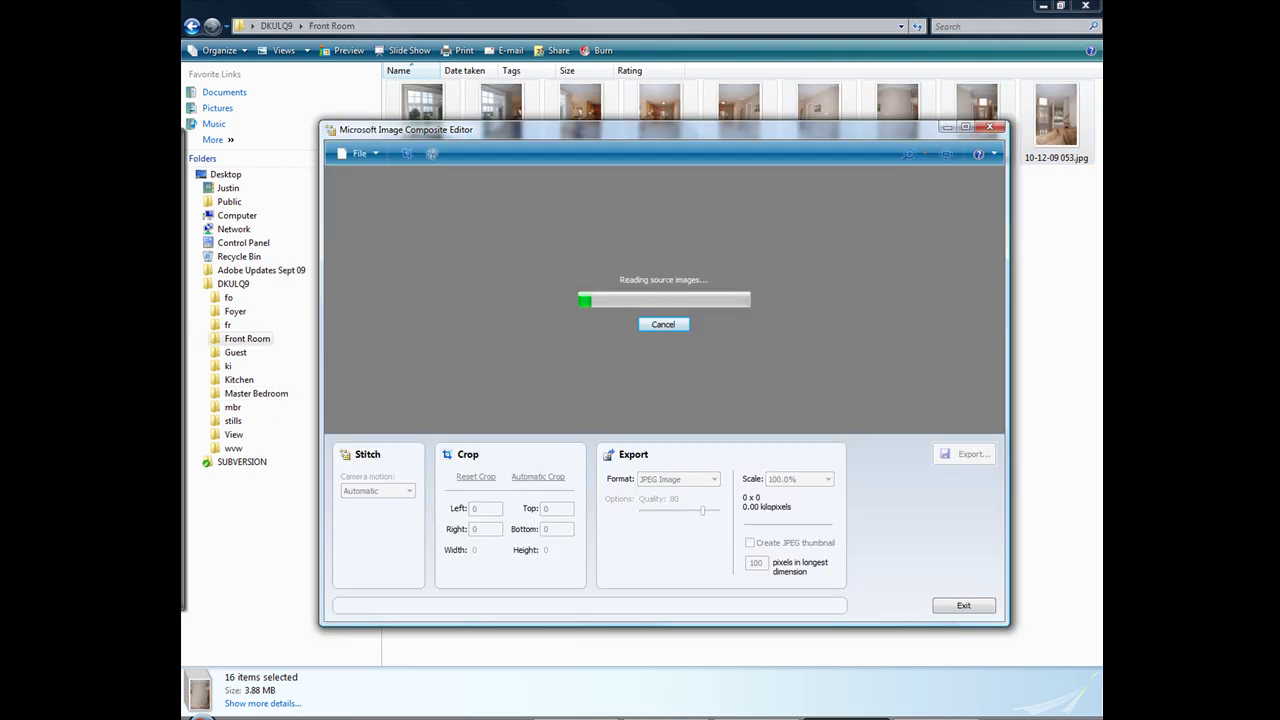
Step: Bring the finished panorama window forward, then switch to the Front Room panorama at 4935 x 1023
{"action": "left_click", "coordinate": [866, 717]}
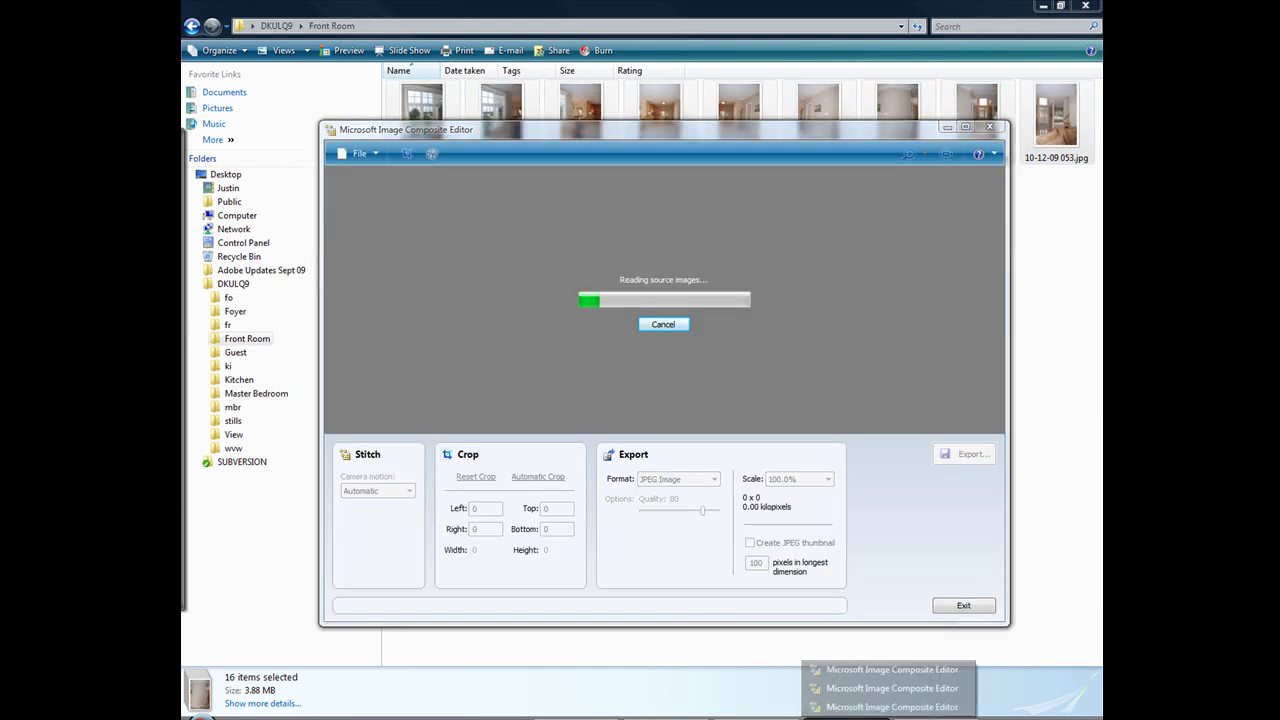
{"action": "left_click", "coordinate": [865, 707]}
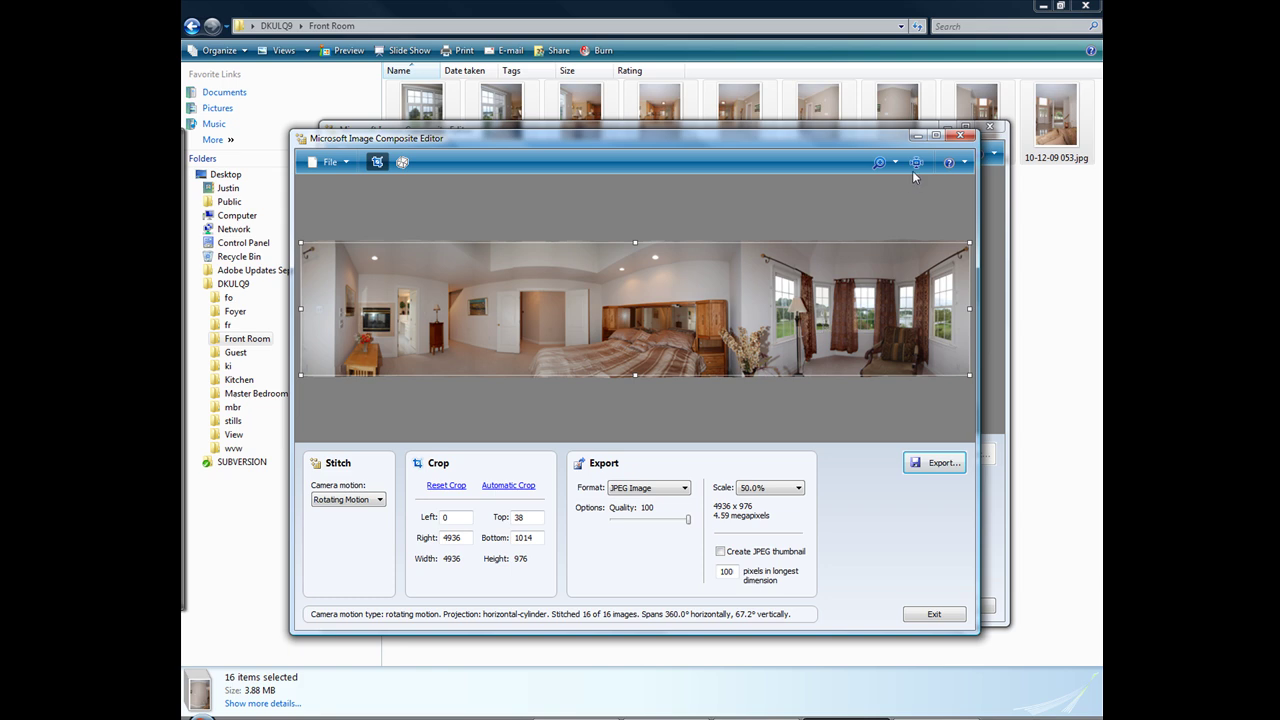
{"action": "key", "text": "alt+Tab"}
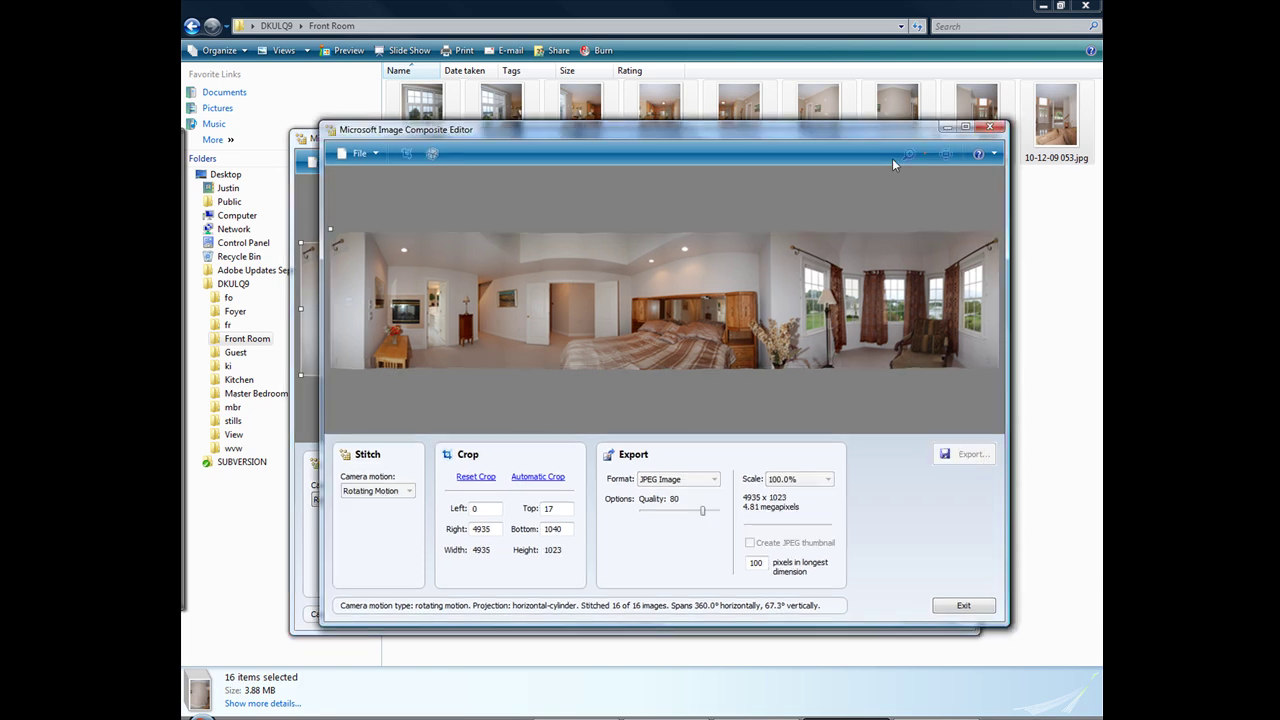